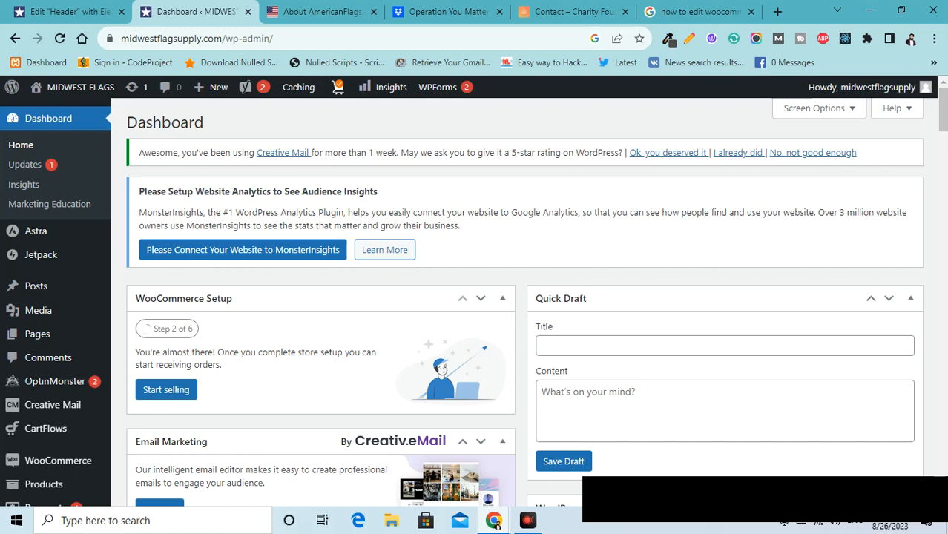
Open the list of installed plugins from the WordPress dashboard
scroll(940, 133, down, 1)
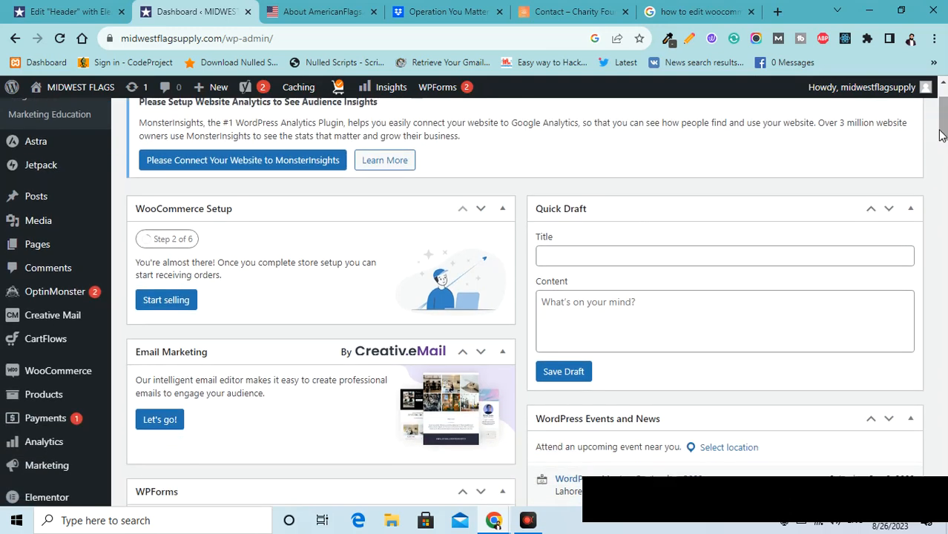
scroll(942, 133, down, 7)
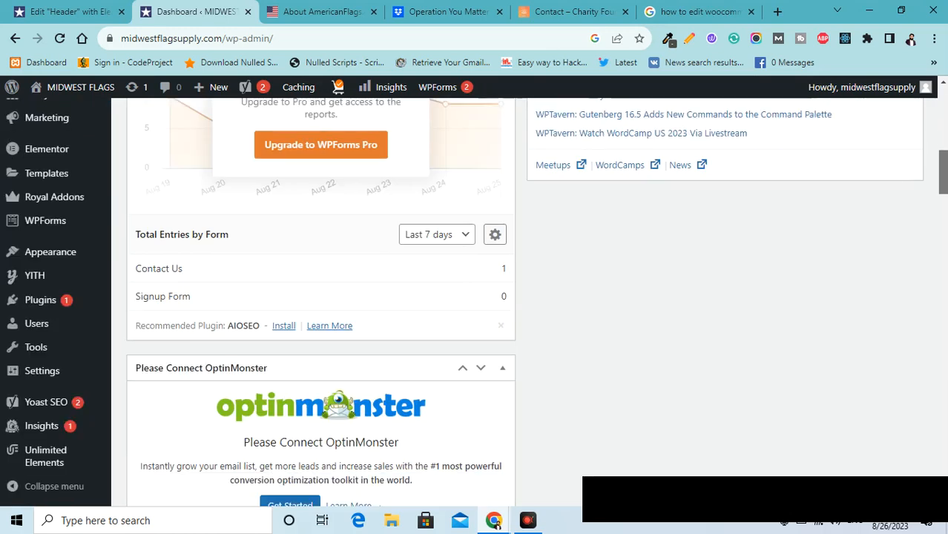
mouse_move(76, 306)
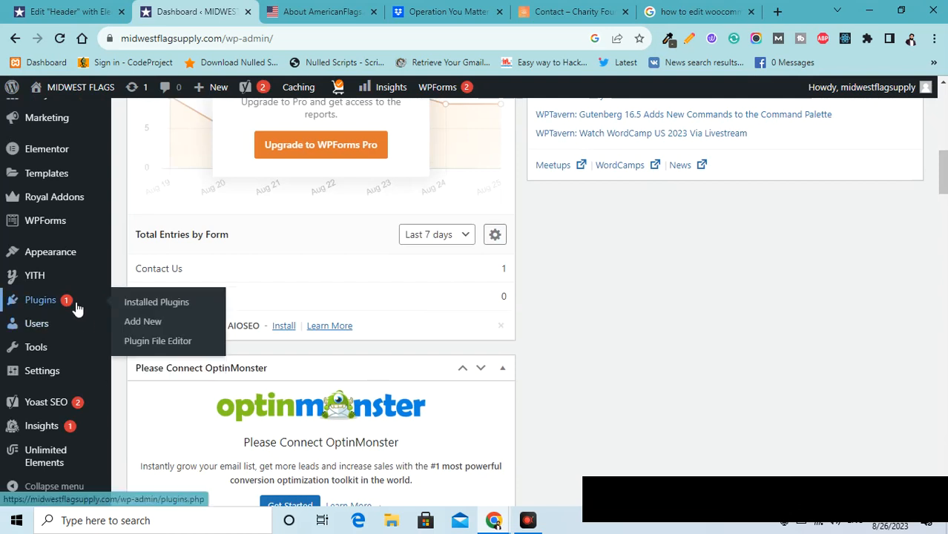
click(126, 310)
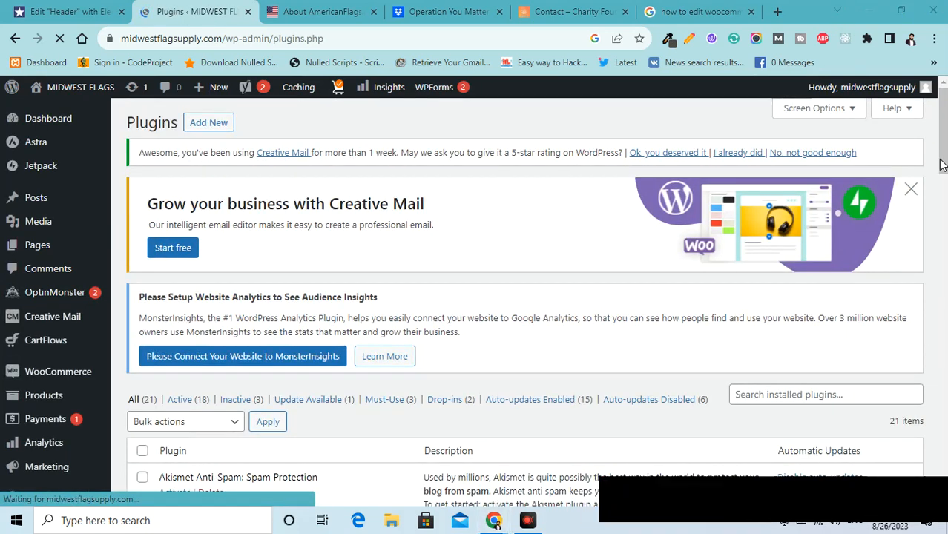
Find the Elementor Header & Footer Builder plugin among the installed plugins and copy its name
scroll(942, 193, down, 2)
drag(942, 193, 943, 277)
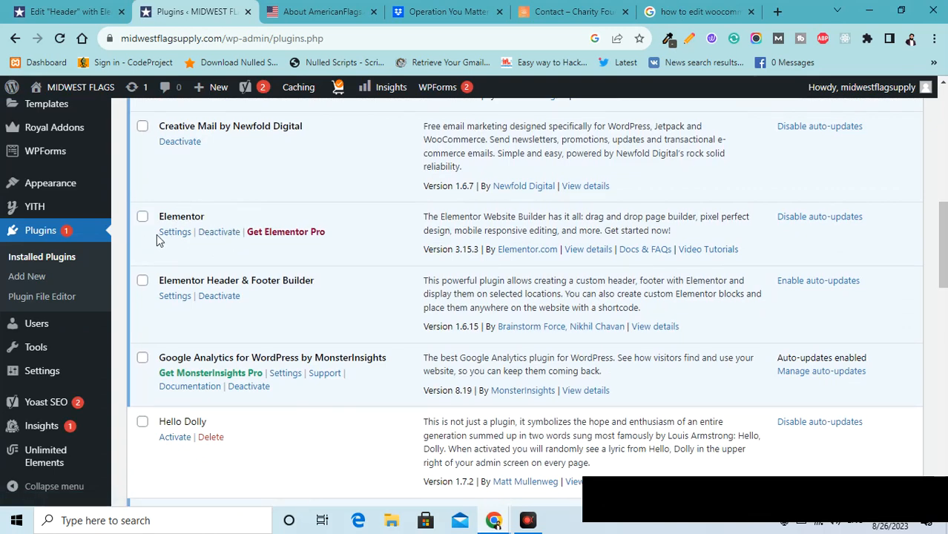
drag(316, 282, 145, 303)
key(ctrl+c)
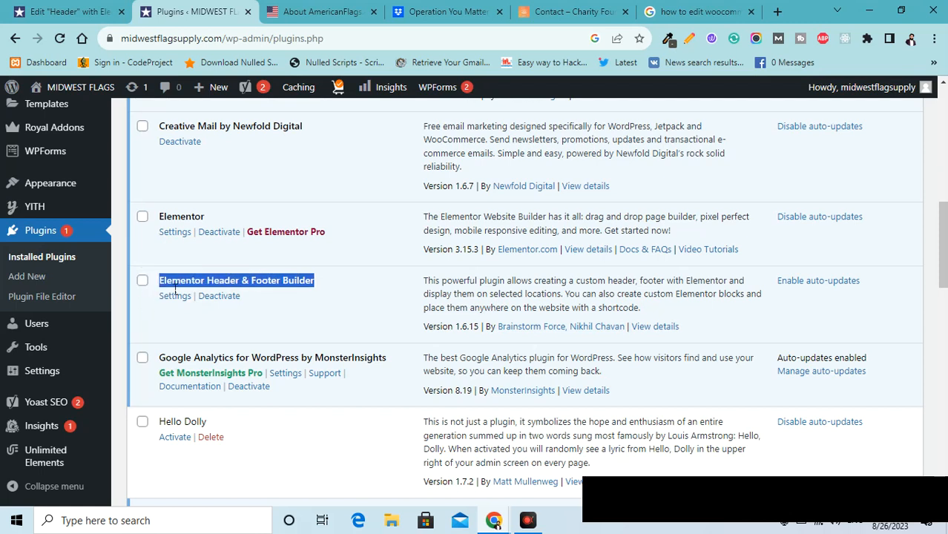
right_click(179, 288)
click(206, 294)
Search the Add Plugins page for "Elementor Header & Footer Builder" using the copied name
click(45, 280)
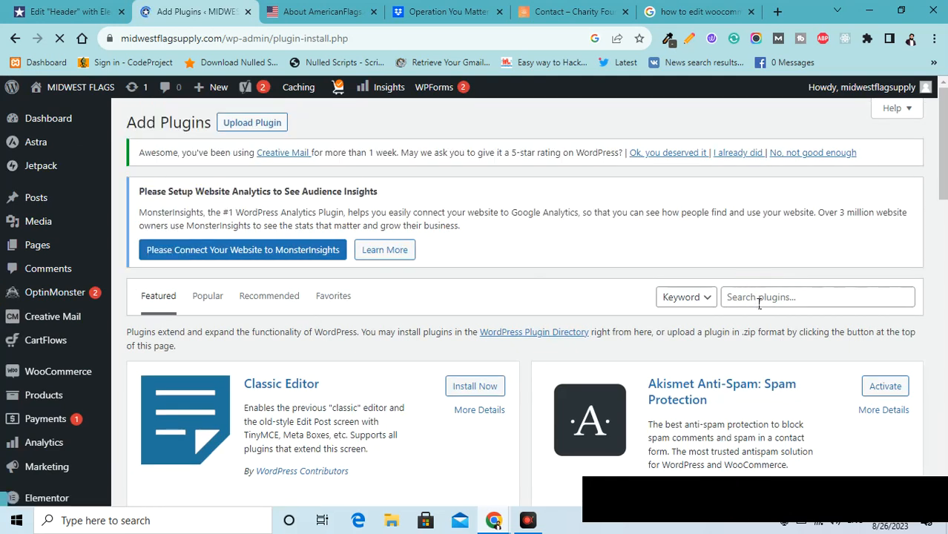
click(745, 297)
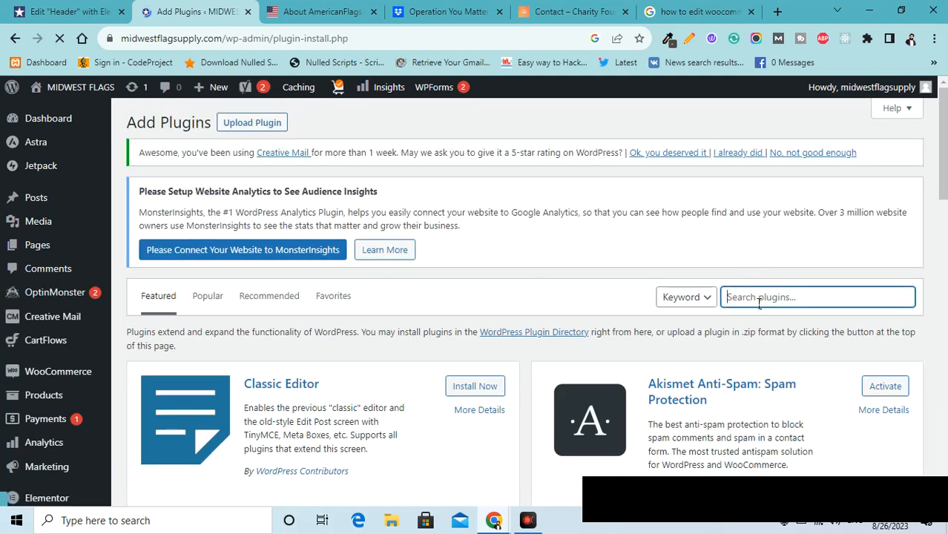
key(ctrl+v)
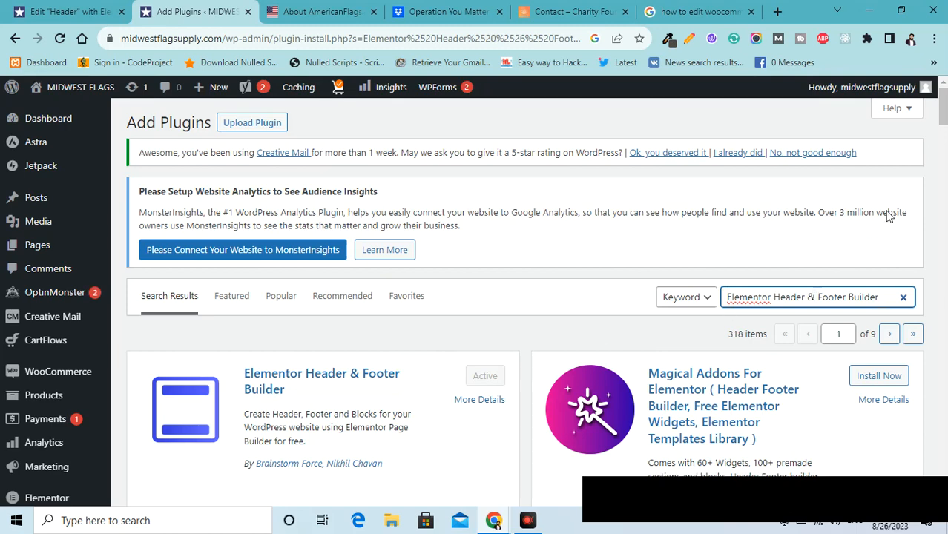
scroll(933, 154, down, 3)
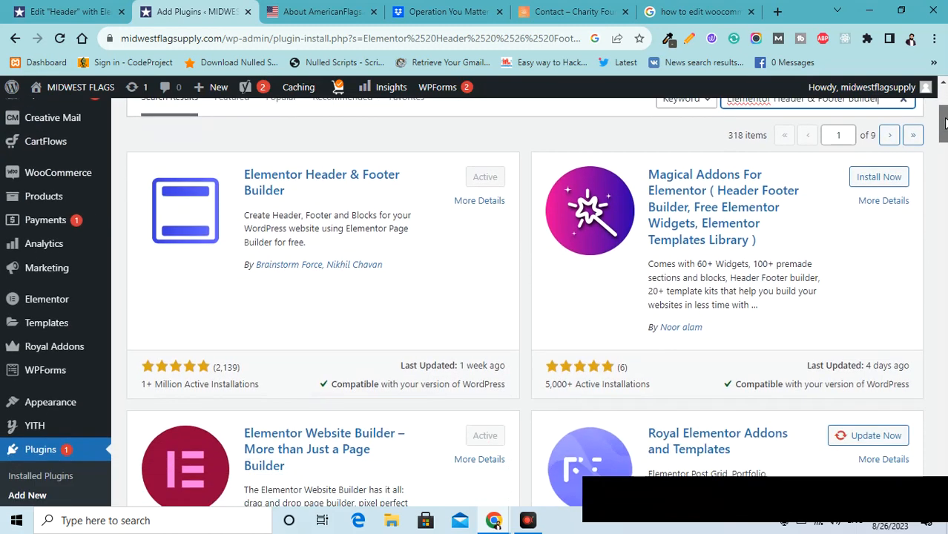
scroll(525, 303, down, 1)
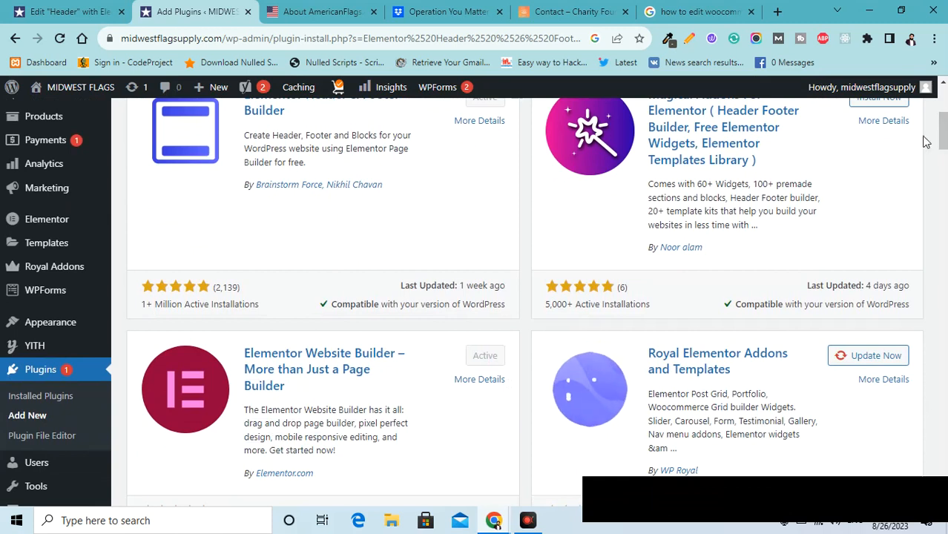
Open the Elementor Header & Footer Builder template list and locate the Header template
mouse_move(88, 331)
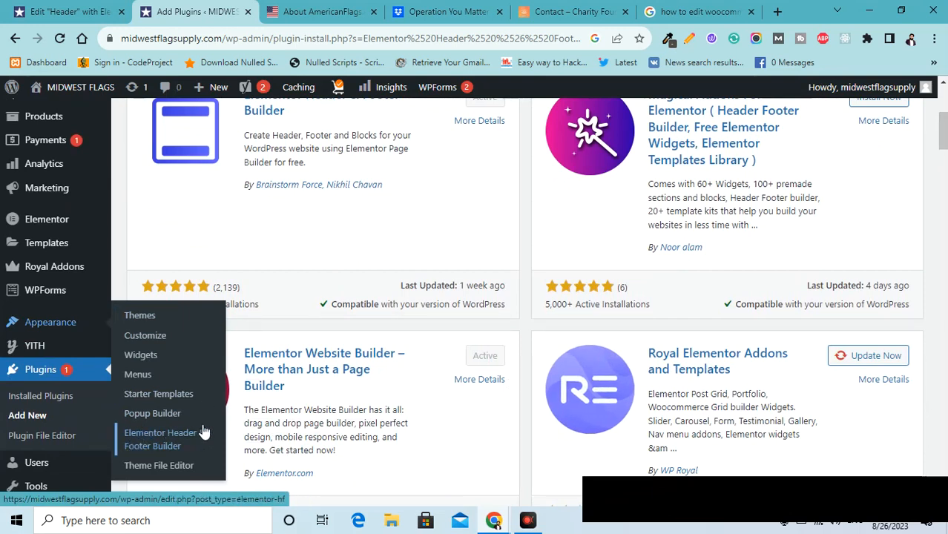
click(170, 448)
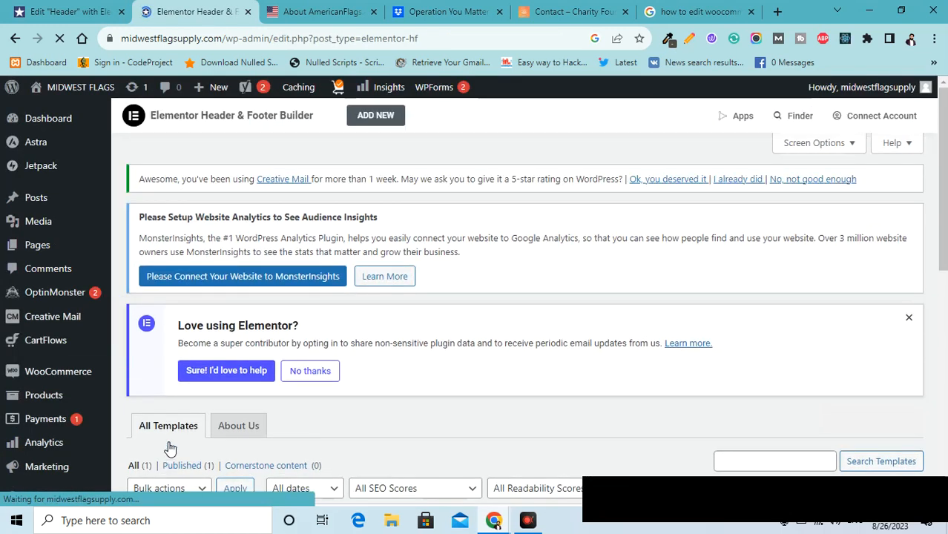
scroll(943, 260, down, 1)
scroll(943, 260, down, 3)
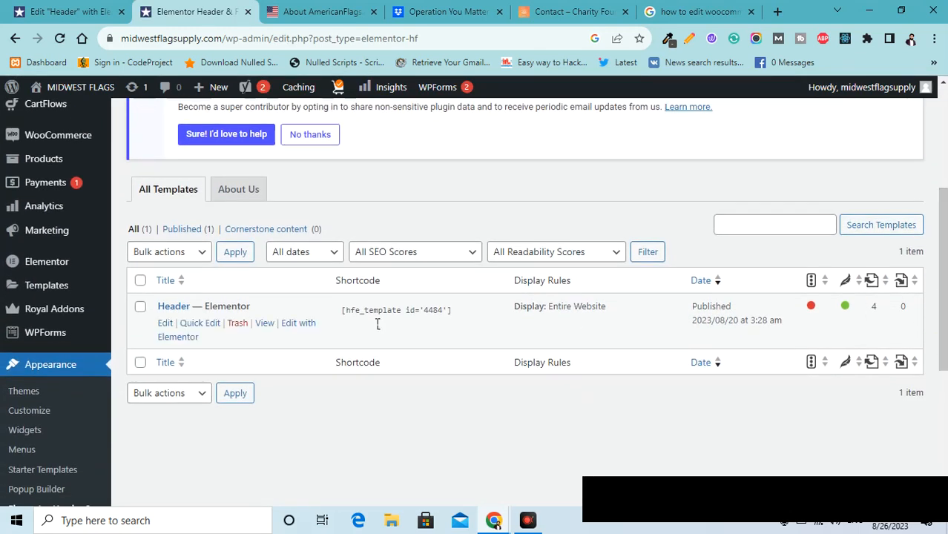
drag(941, 273, 939, 271)
scroll(940, 274, up, 3)
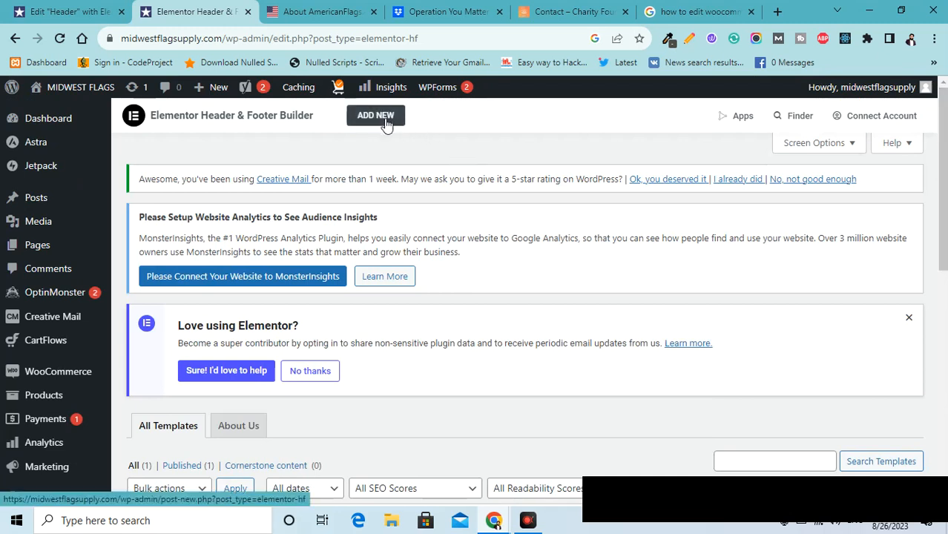
drag(942, 249, 942, 379)
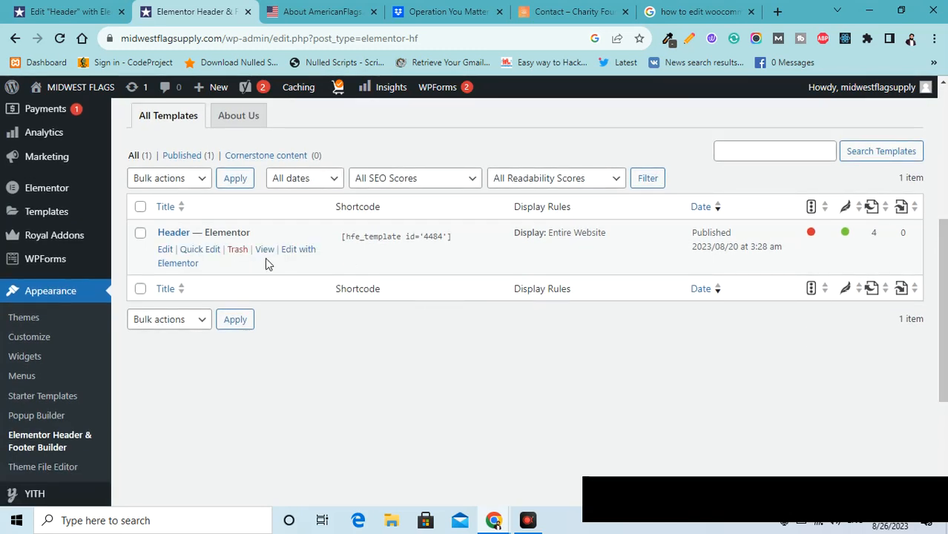
Open the Header template for editing with Elementor and check the available save options
click(186, 265)
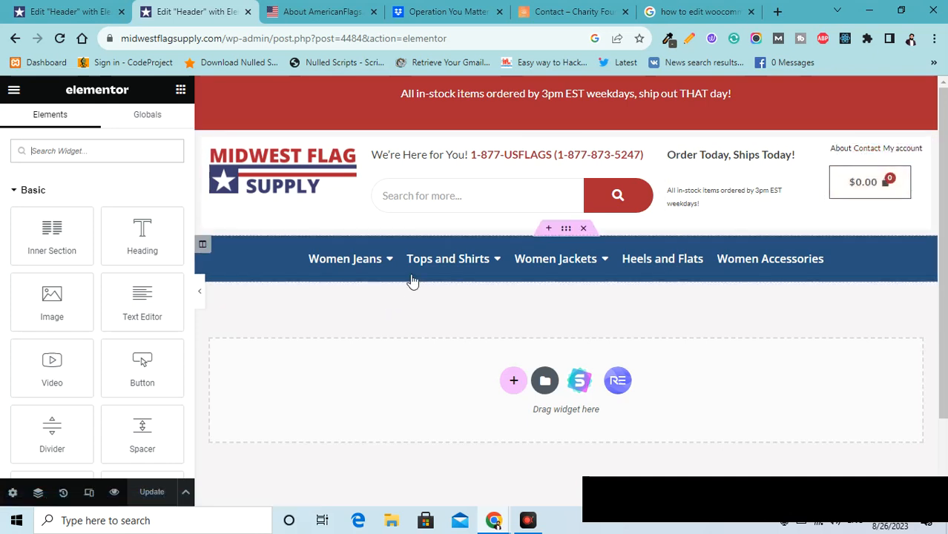
mouse_move(340, 271)
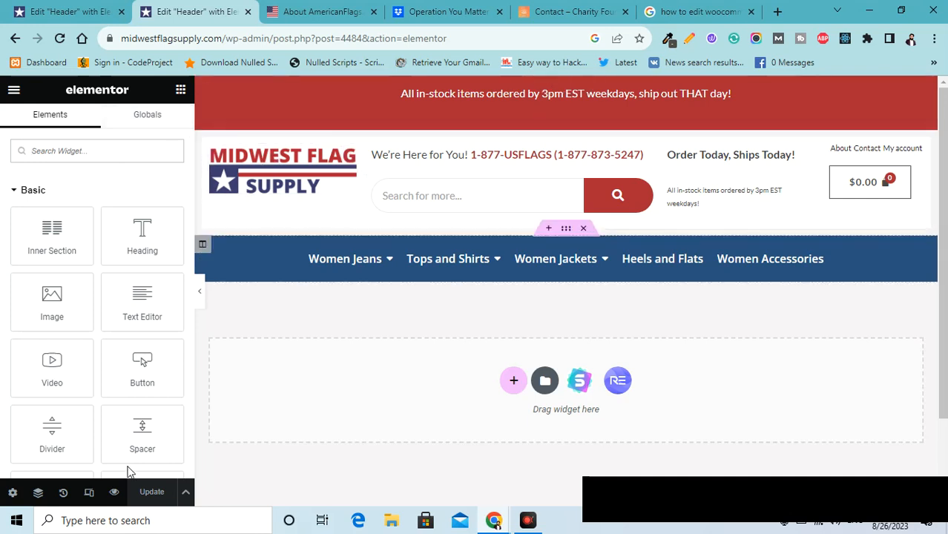
click(192, 499)
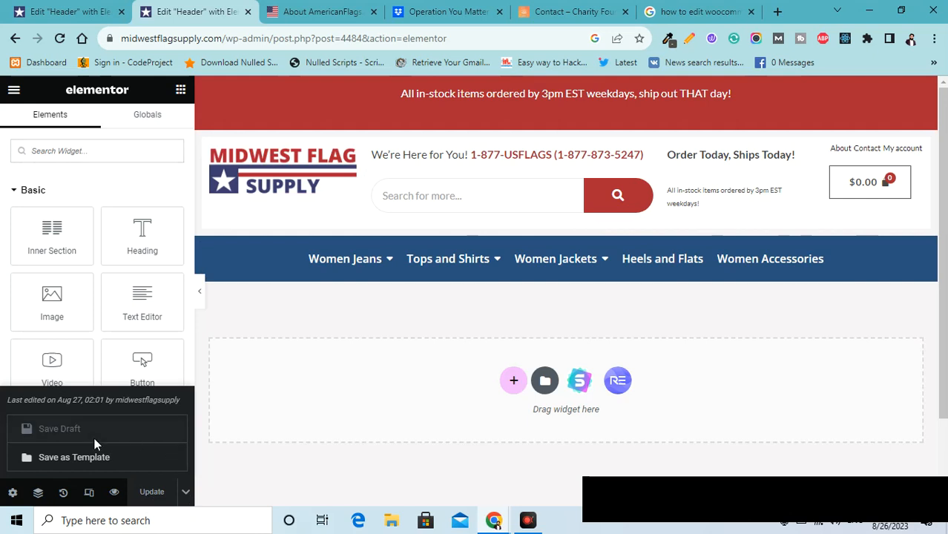
click(186, 493)
click(187, 496)
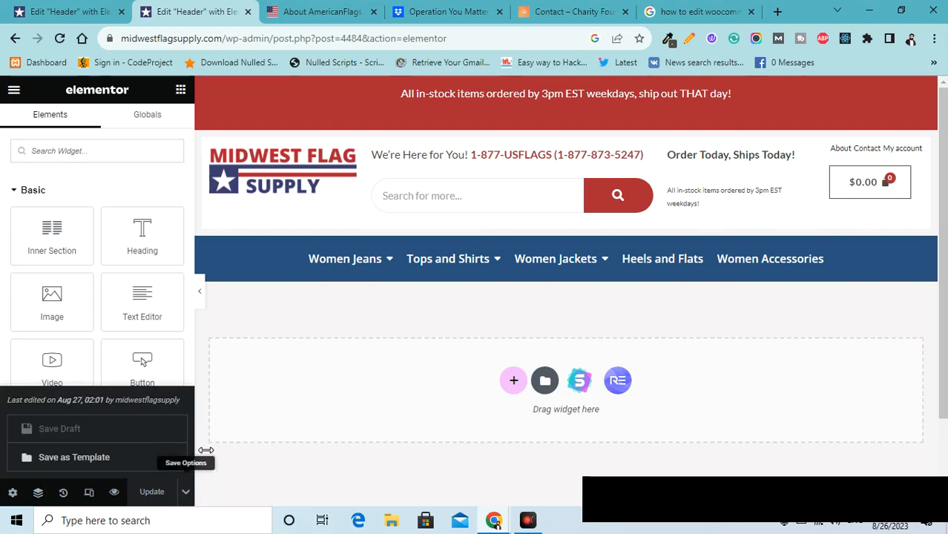
click(187, 494)
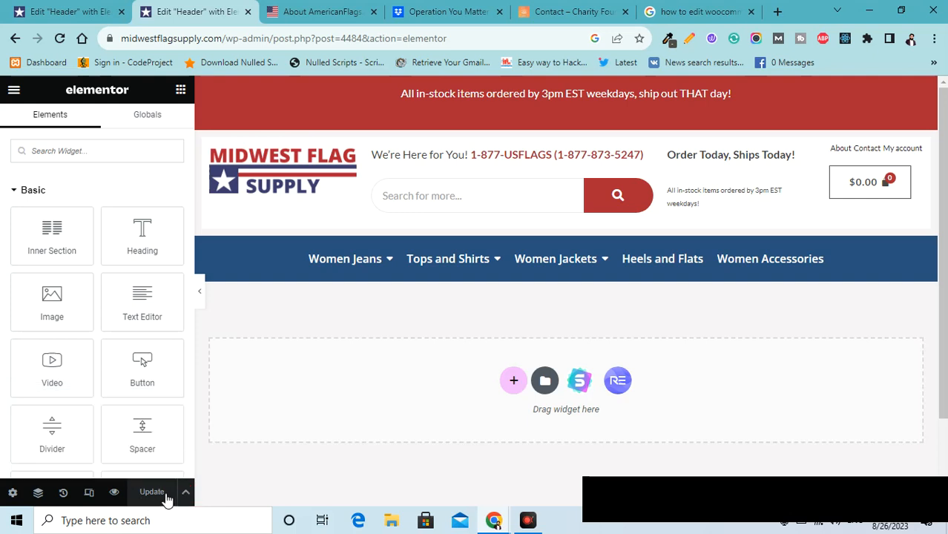
Return to the template list and open the Header template's WordPress edit page at the Elementor Header & Footer Builder Options
click(13, 43)
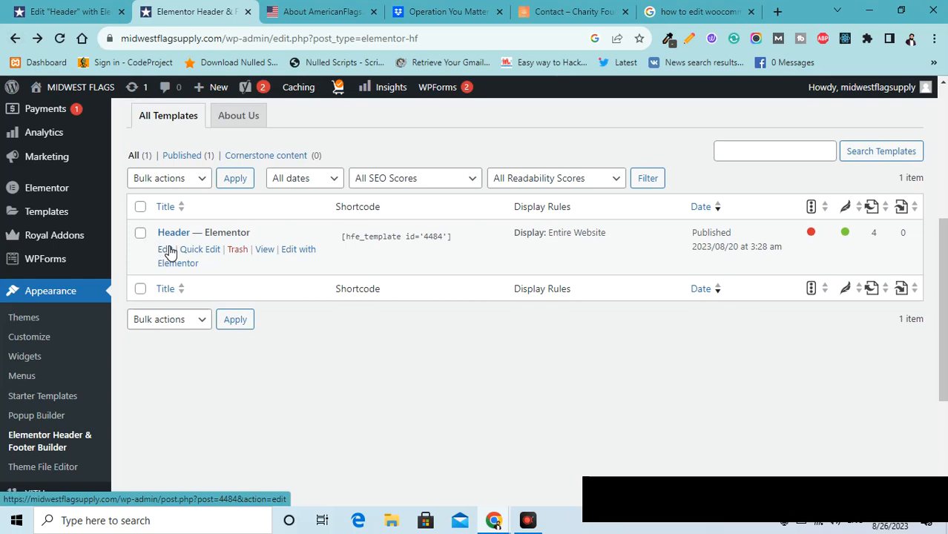
click(166, 250)
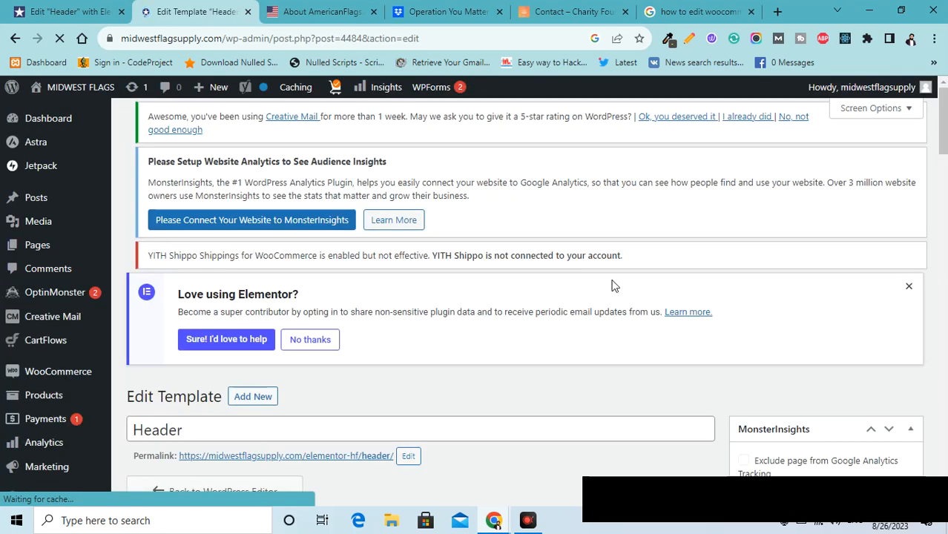
drag(943, 141, 943, 192)
scroll(595, 231, down, 5)
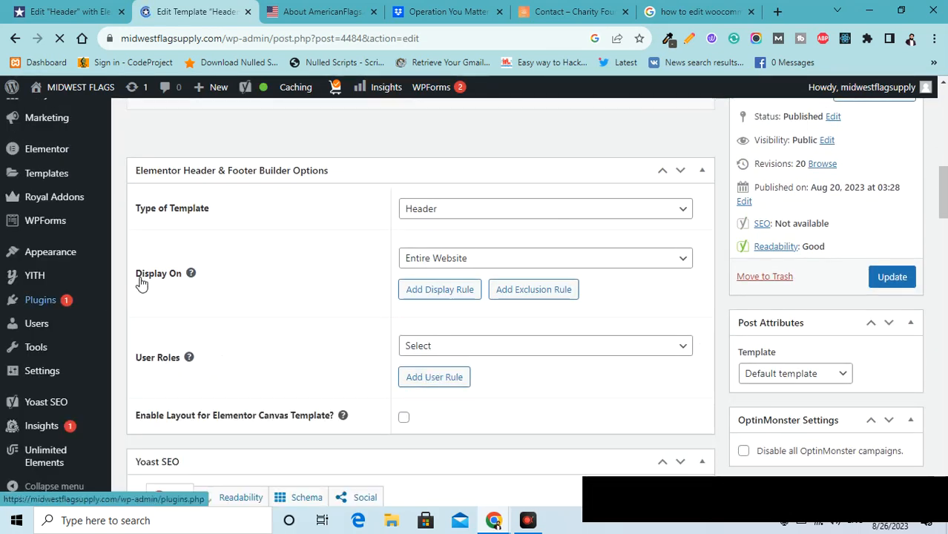
Review the available choices for the header template's Display On and Type of Template settings, without changing them
click(447, 261)
click(456, 268)
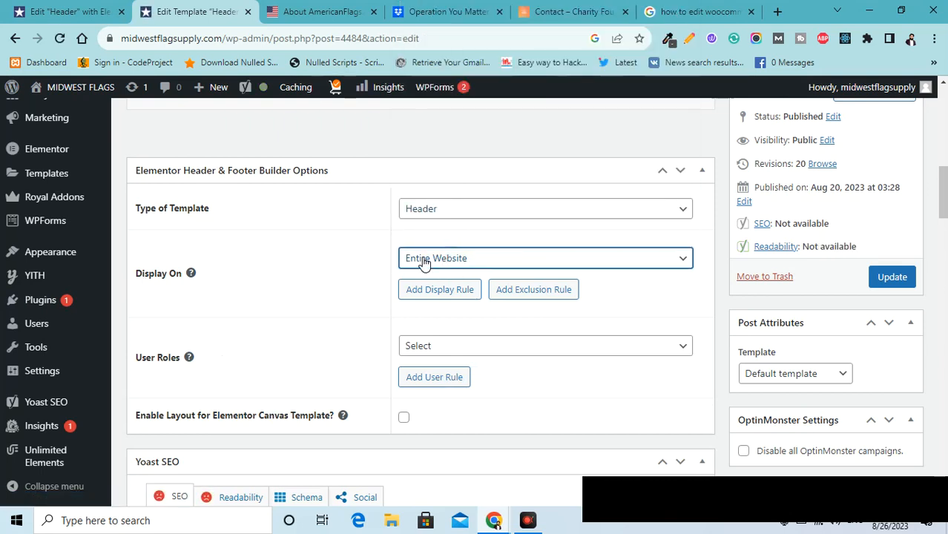
click(424, 260)
click(424, 259)
click(424, 260)
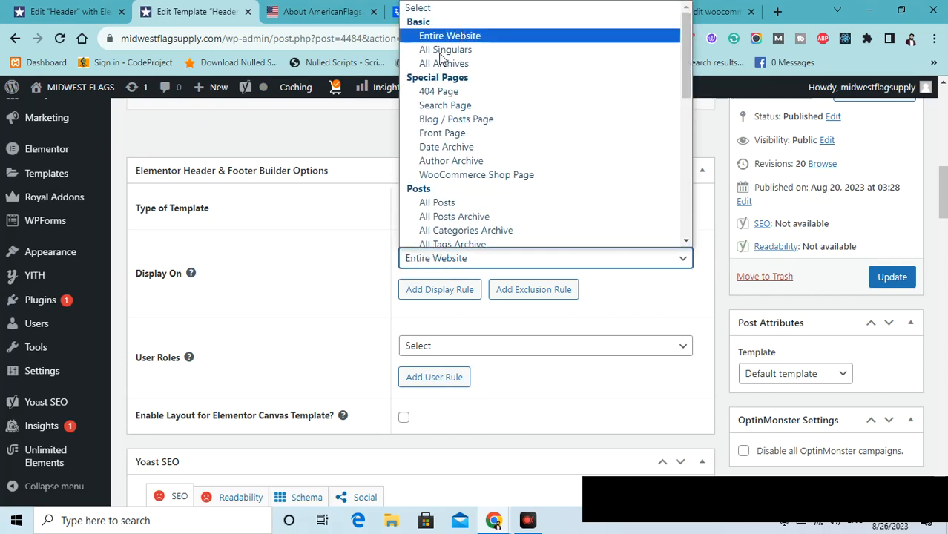
click(320, 226)
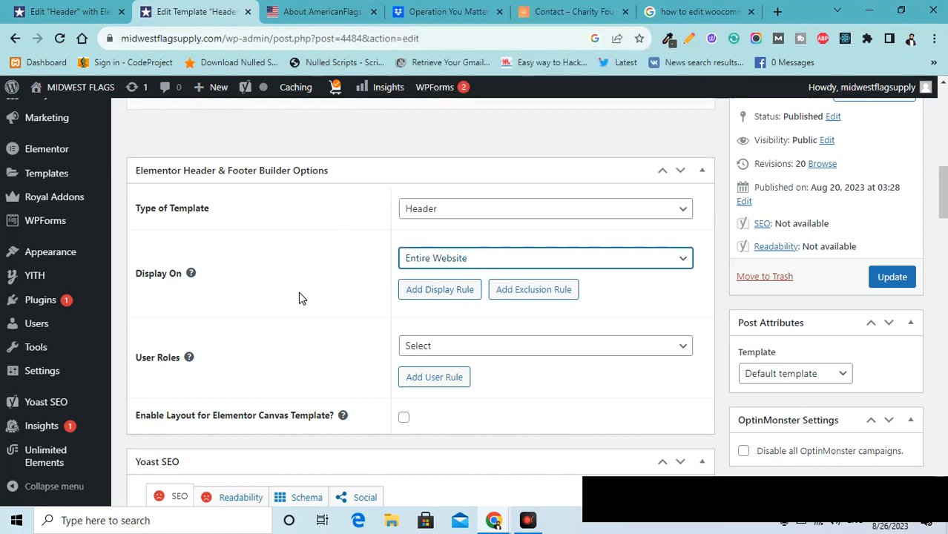
click(457, 215)
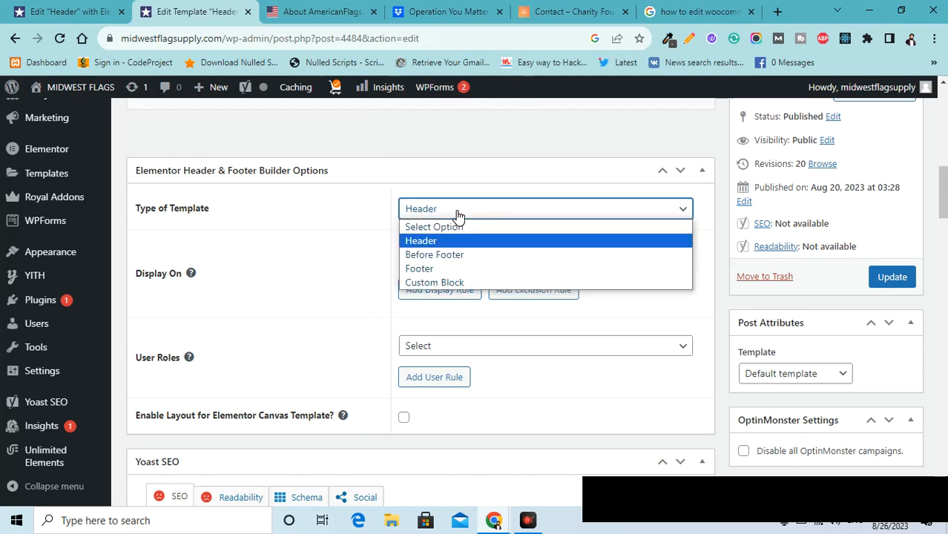
click(456, 213)
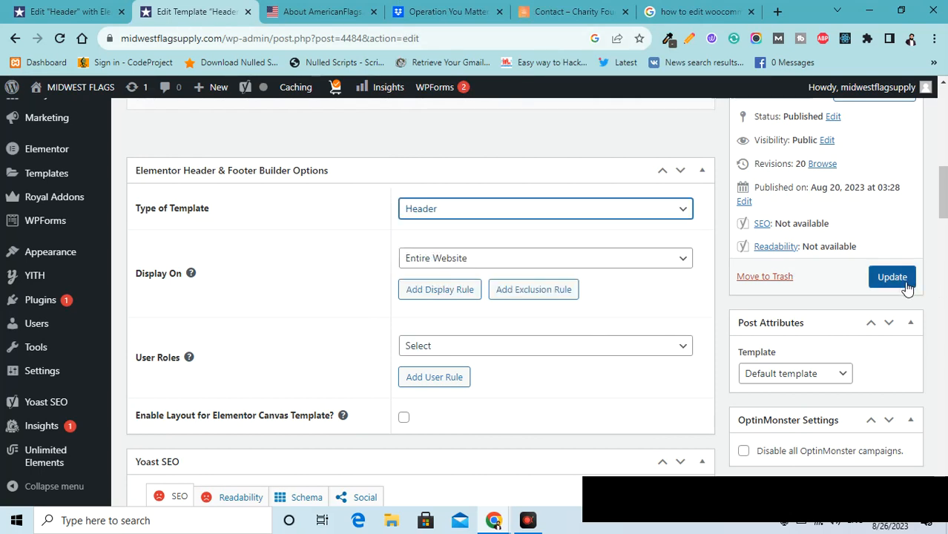
drag(941, 189, 941, 233)
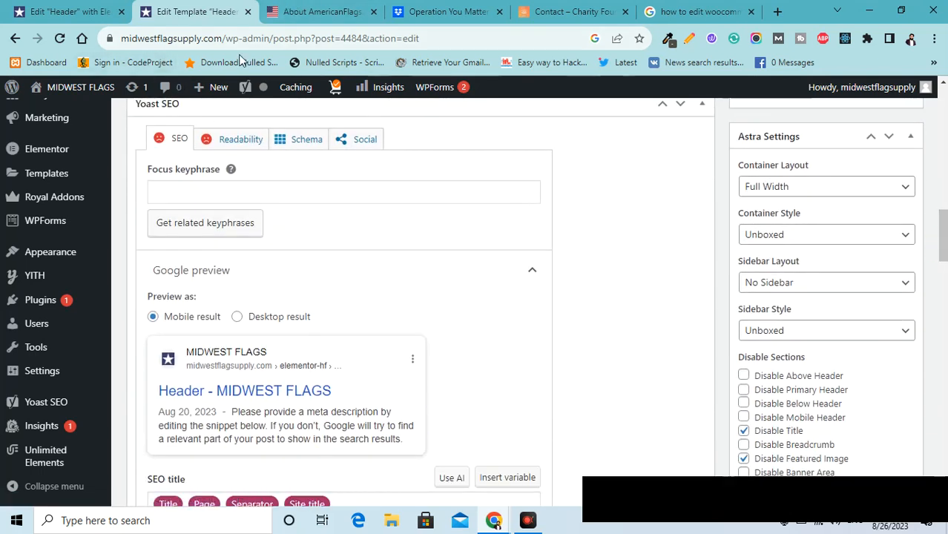
Switch to the AmericanFlags browser tab and load midwestflagsupply.com in it
click(274, 26)
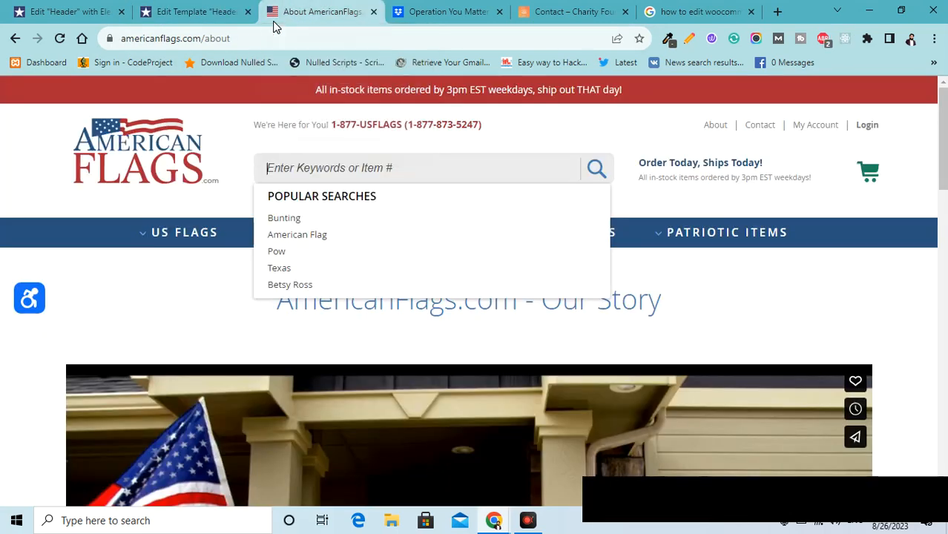
click(260, 38)
text(mid)
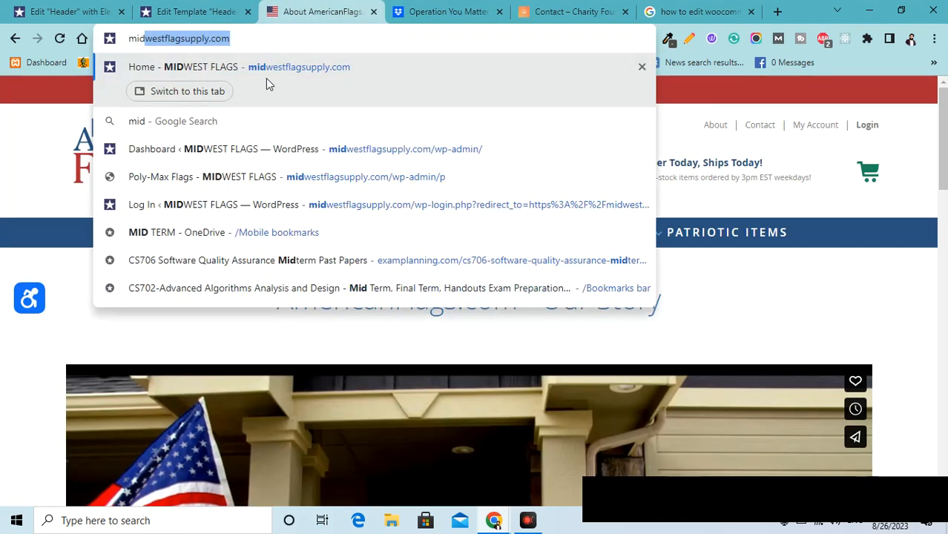
key(Return)
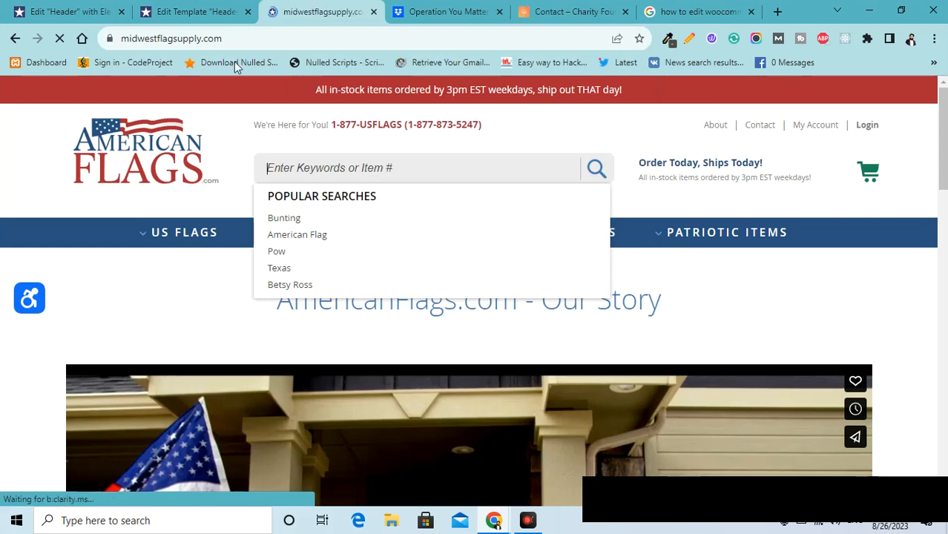